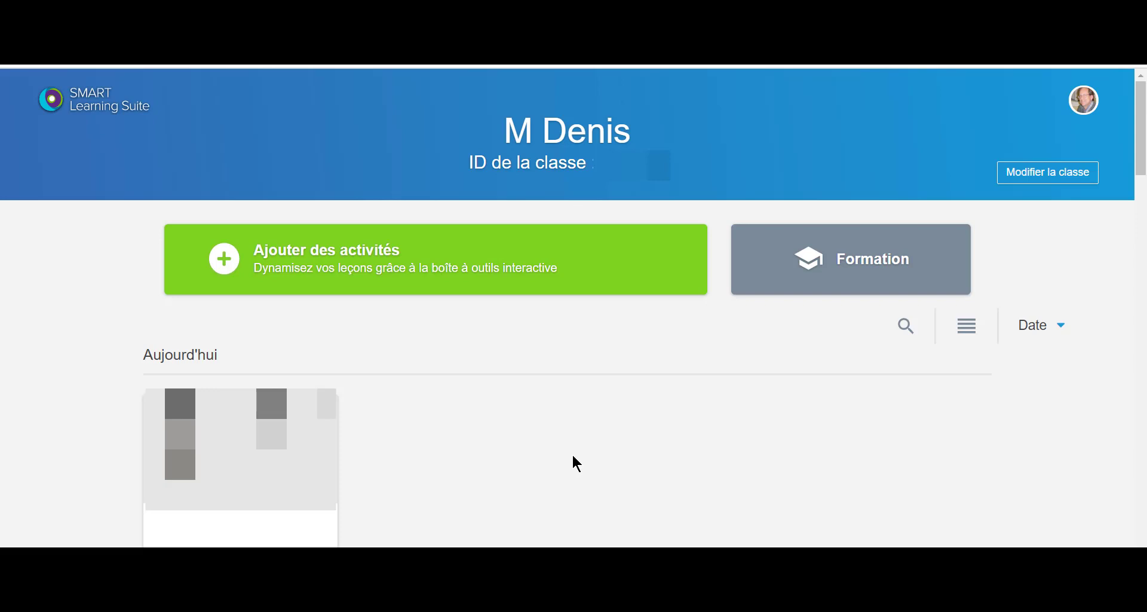
Import the PDF "DEVOIR DE BIOLOGIE 2020-09-22" from the Téléchargements folder as a new class resource
click(225, 265)
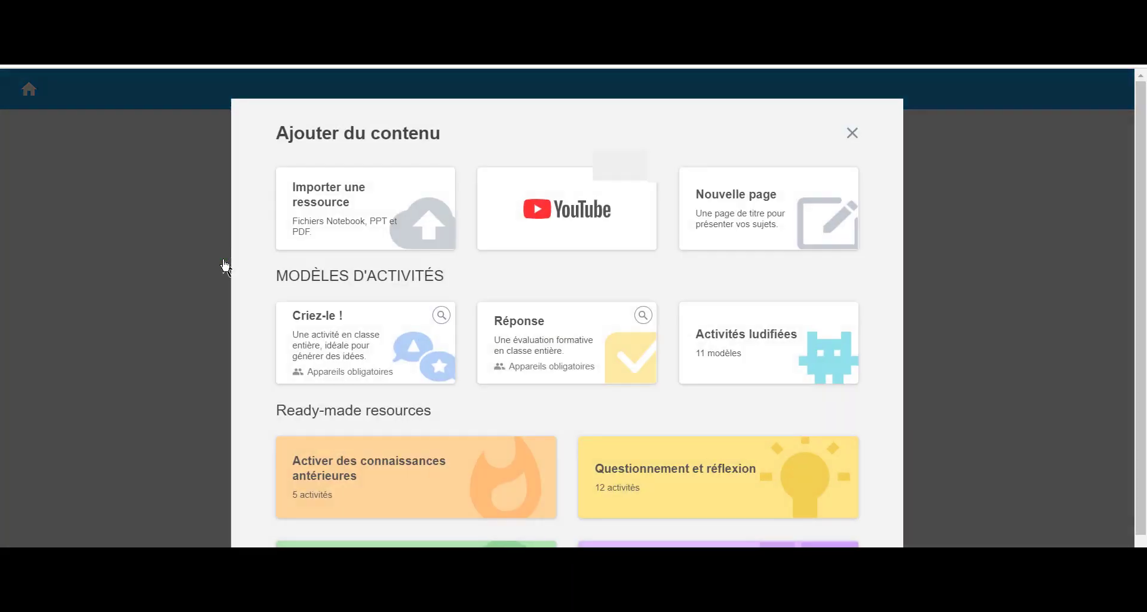
click(391, 236)
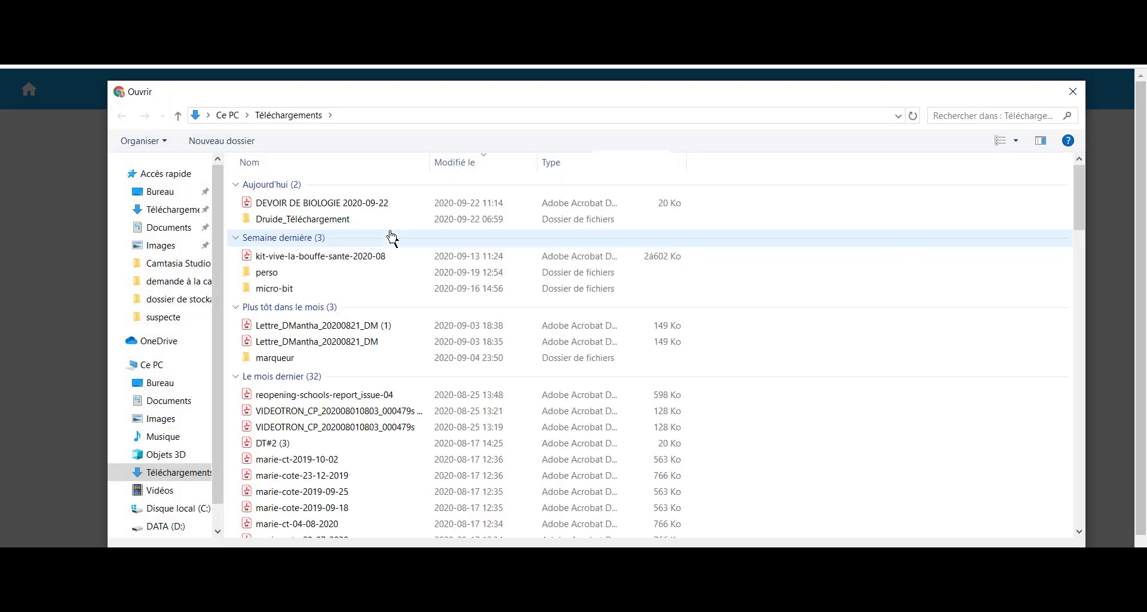
click(326, 208)
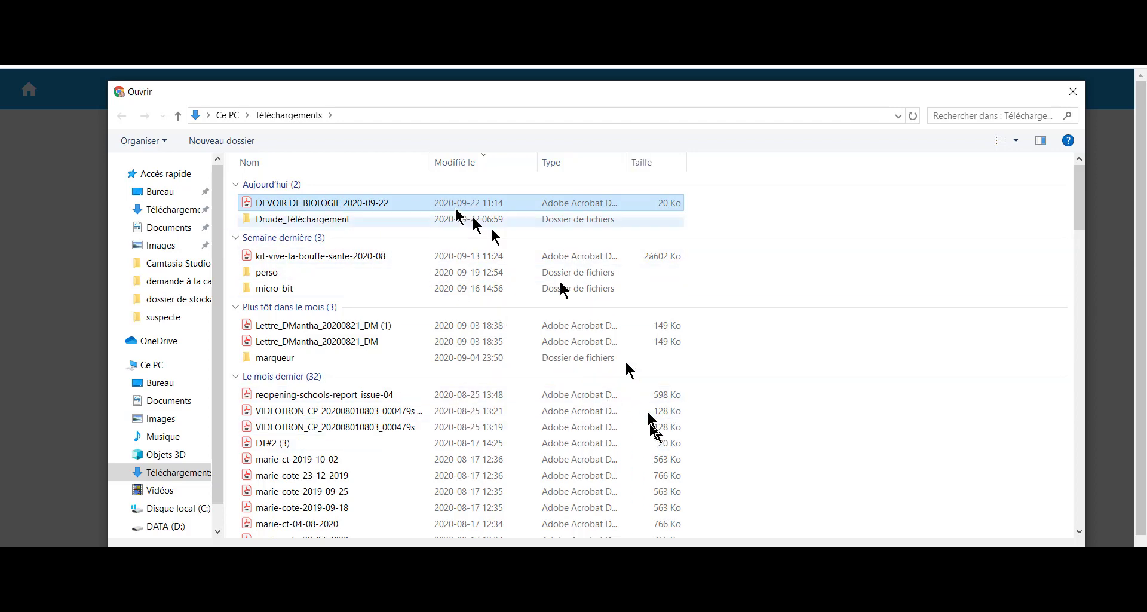
double_click(305, 203)
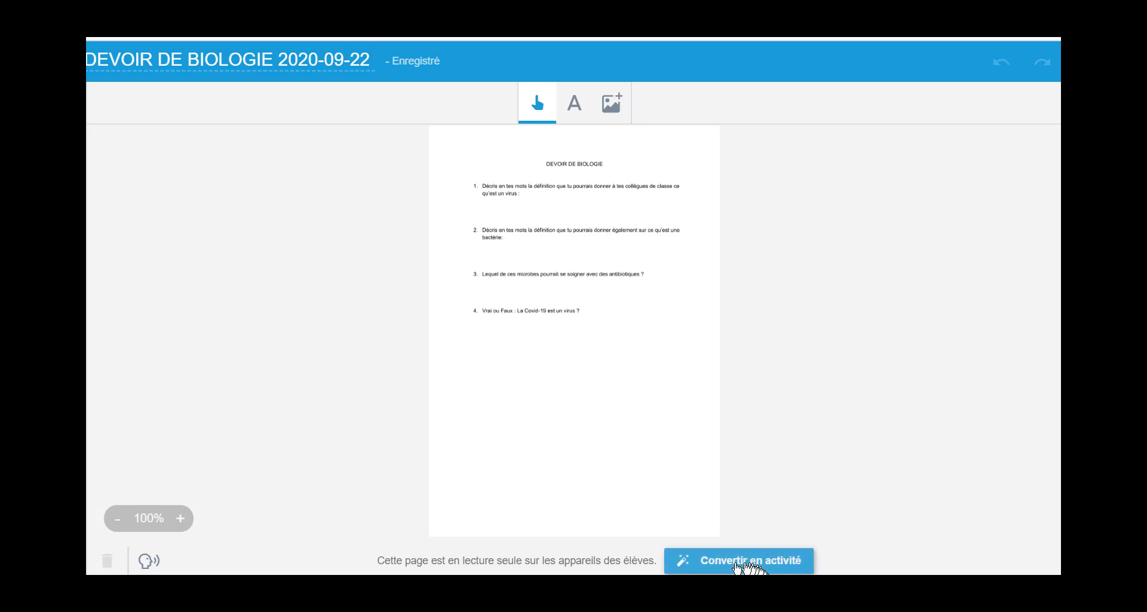
Convert the imported homework page into an individually distributed activity and preview it
click(697, 564)
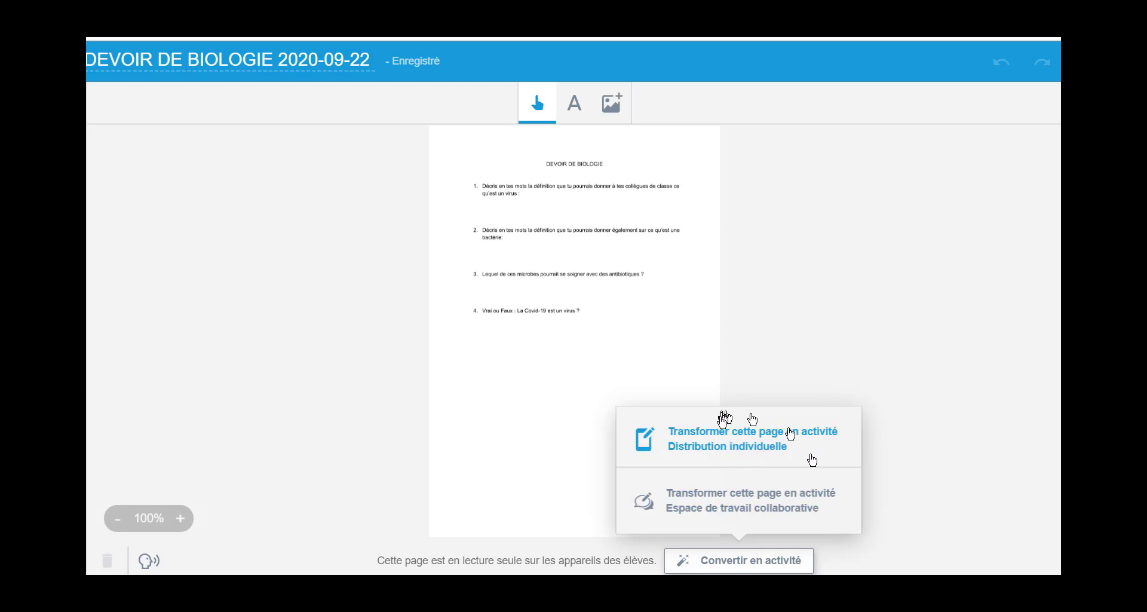
click(719, 441)
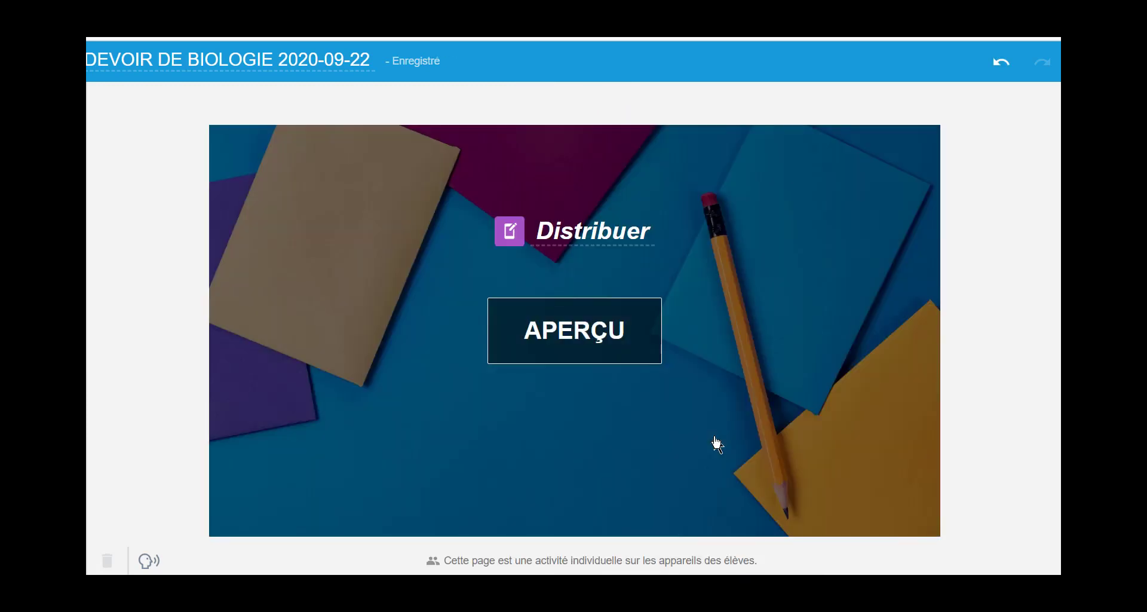
click(598, 341)
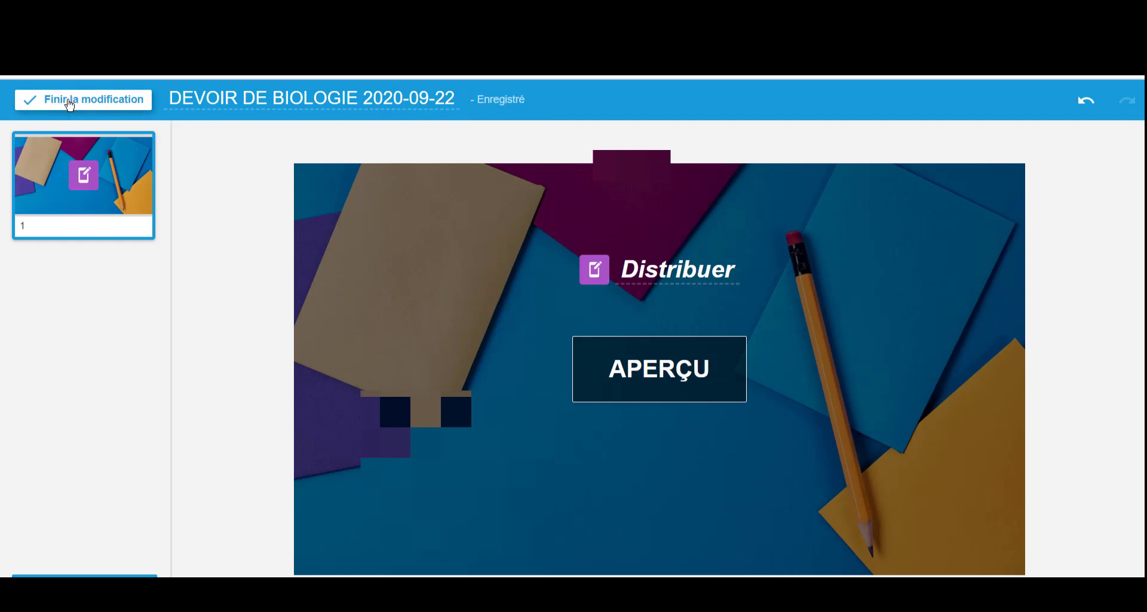
Finish editing the biology homework and start the activity from the class library
click(70, 106)
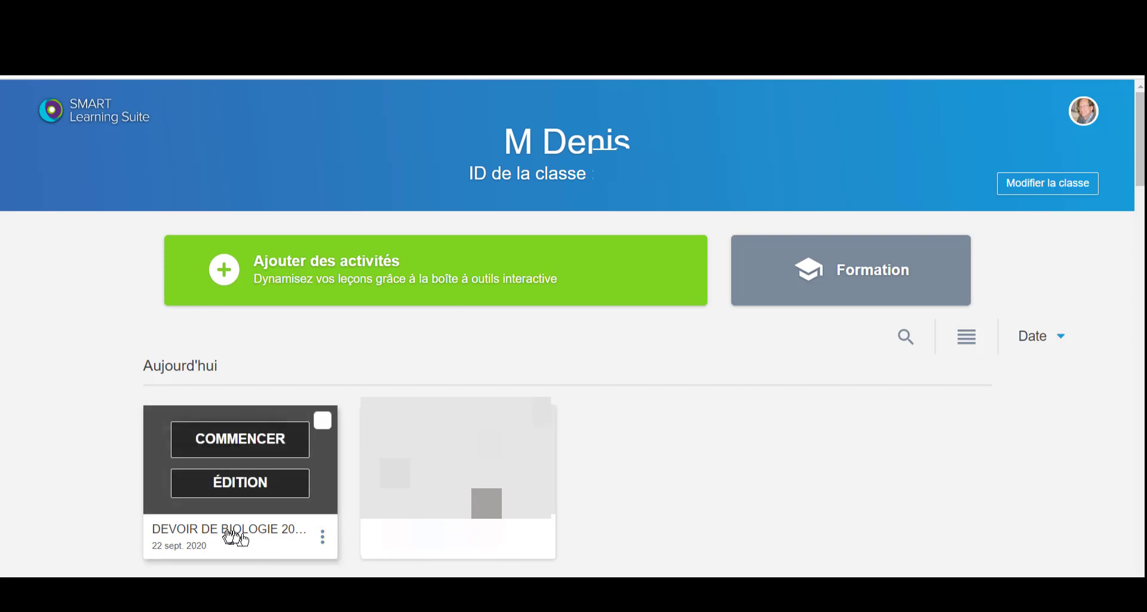
click(242, 447)
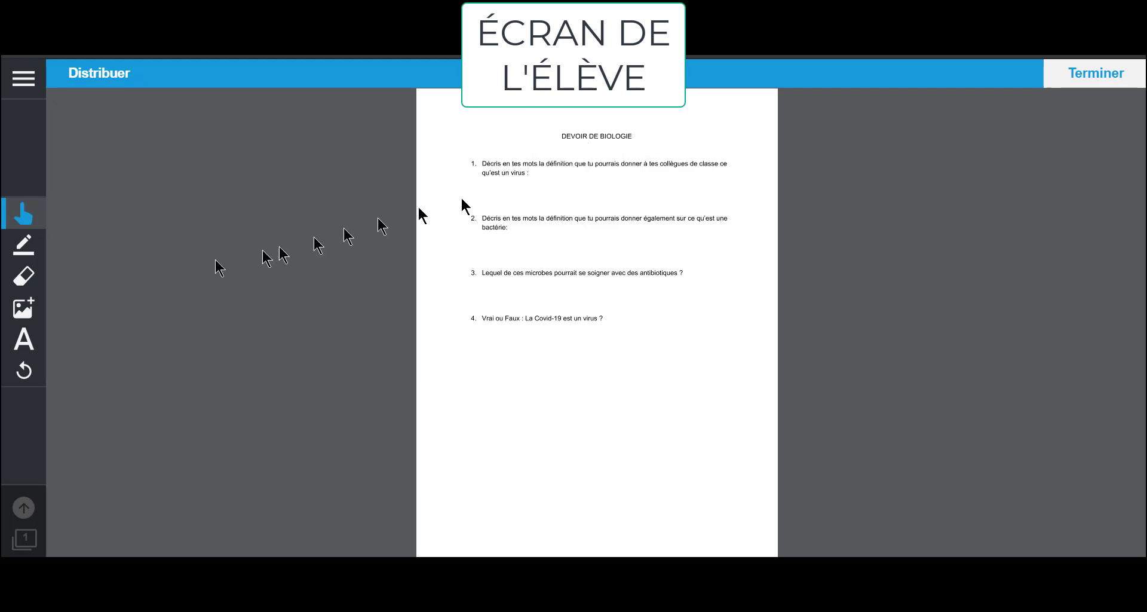
Answer question 1: "Le virus est un agent infectieux, une capsule en protéines qui est 20x plus petites qu'une bactérie et qui doit entrer dans la cellule hôte."
click(26, 344)
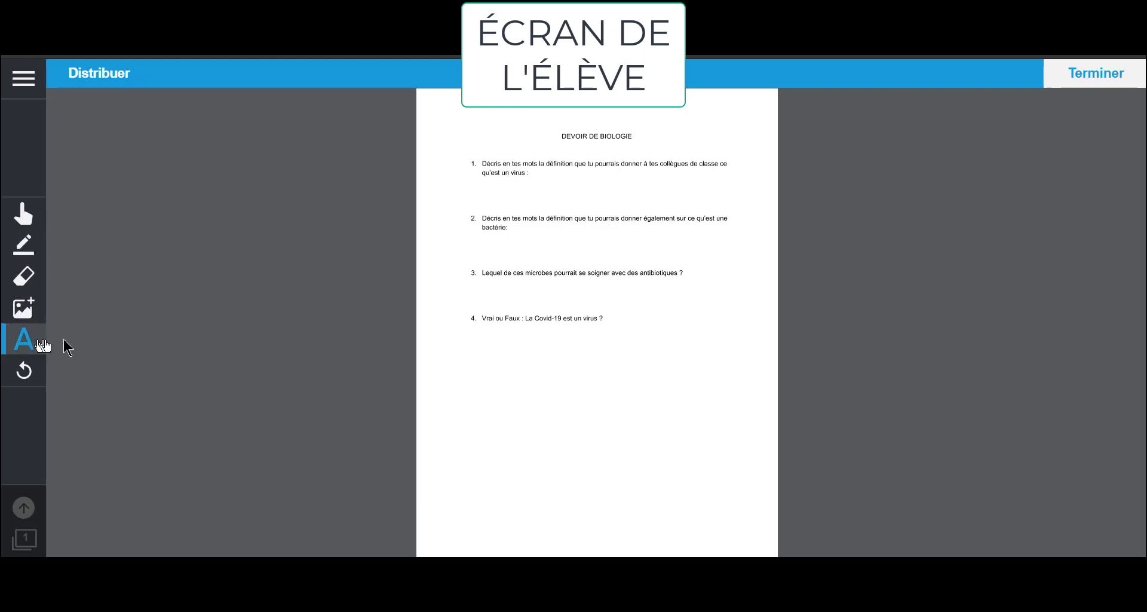
click(501, 193)
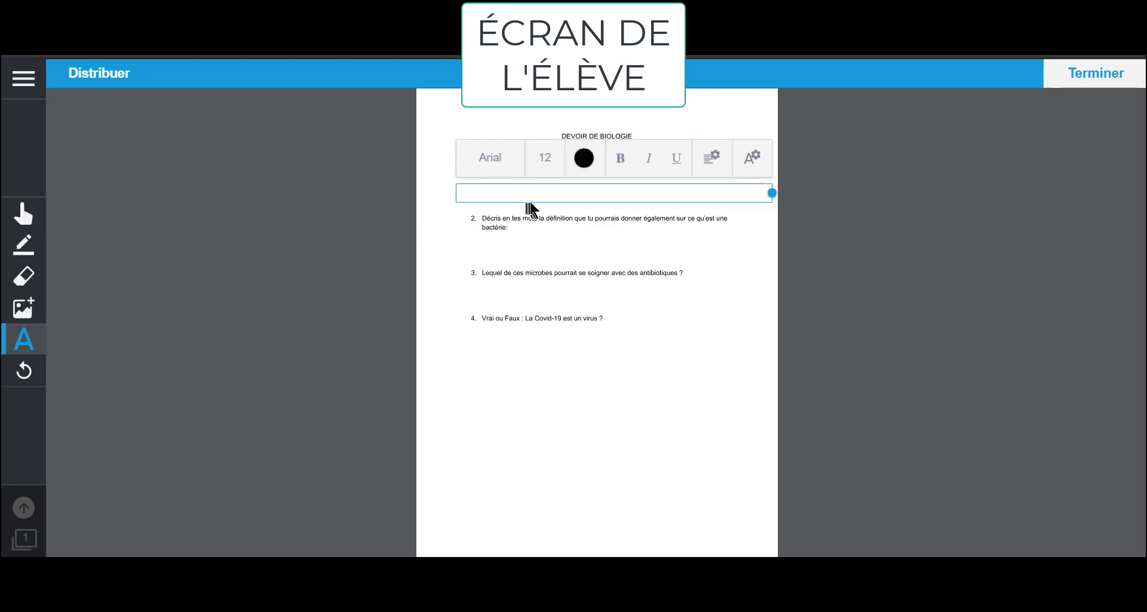
text(Le virus est un agent infectieux, une capsule en protéines qui est 20x plus petites qu'une bactérie et qui doit entrer dans une cellule hôte.)
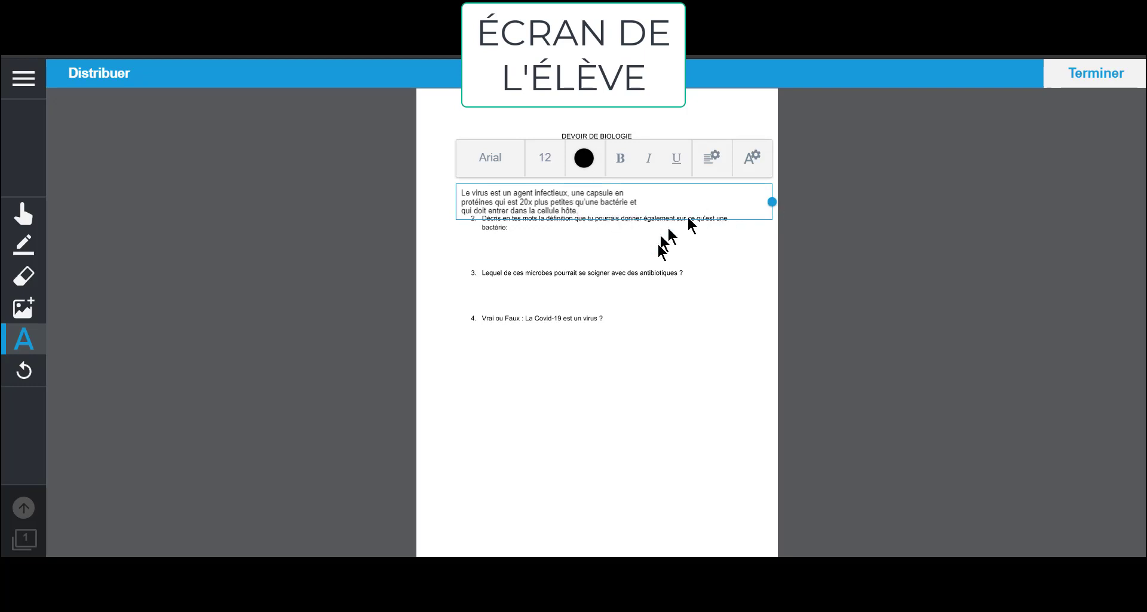
click(466, 248)
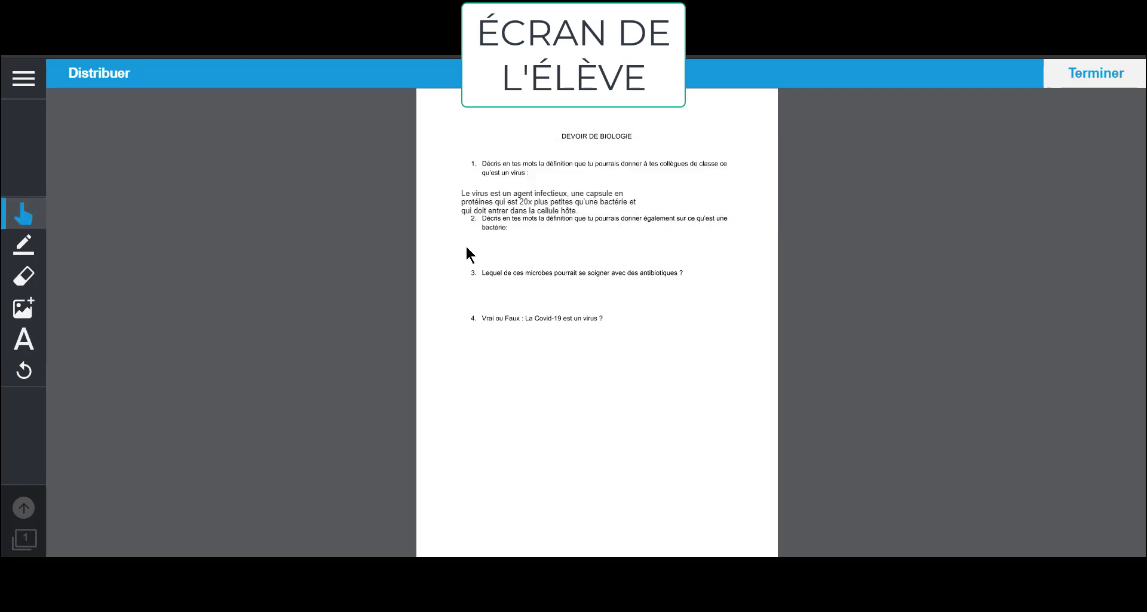
Move the virus answer into the blank space between questions 1 and 2, clear of the question text
click(469, 203)
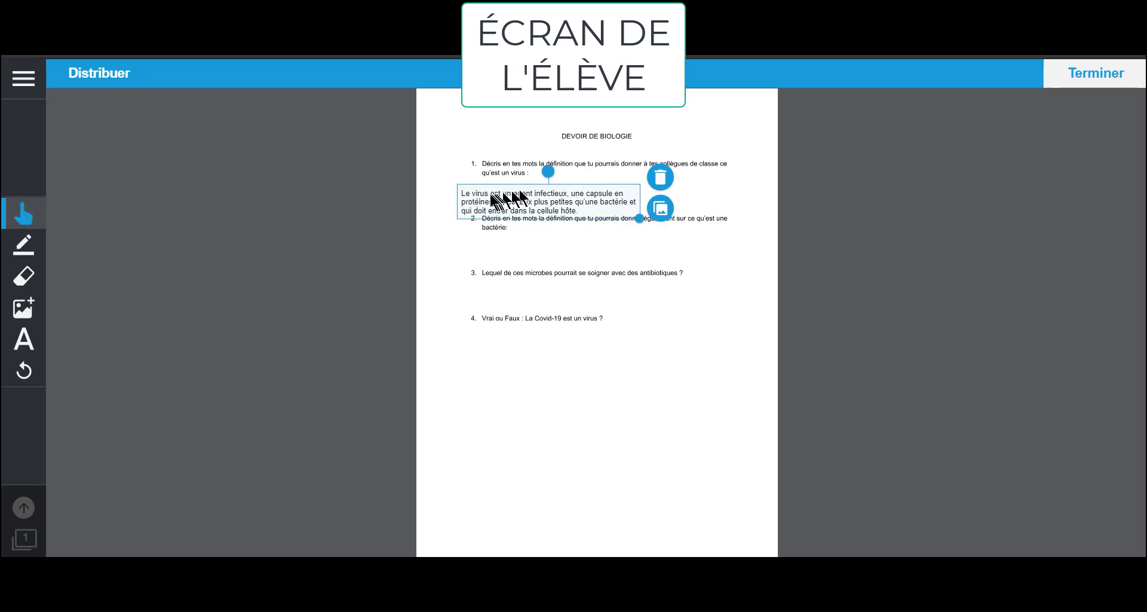
drag(489, 195, 533, 194)
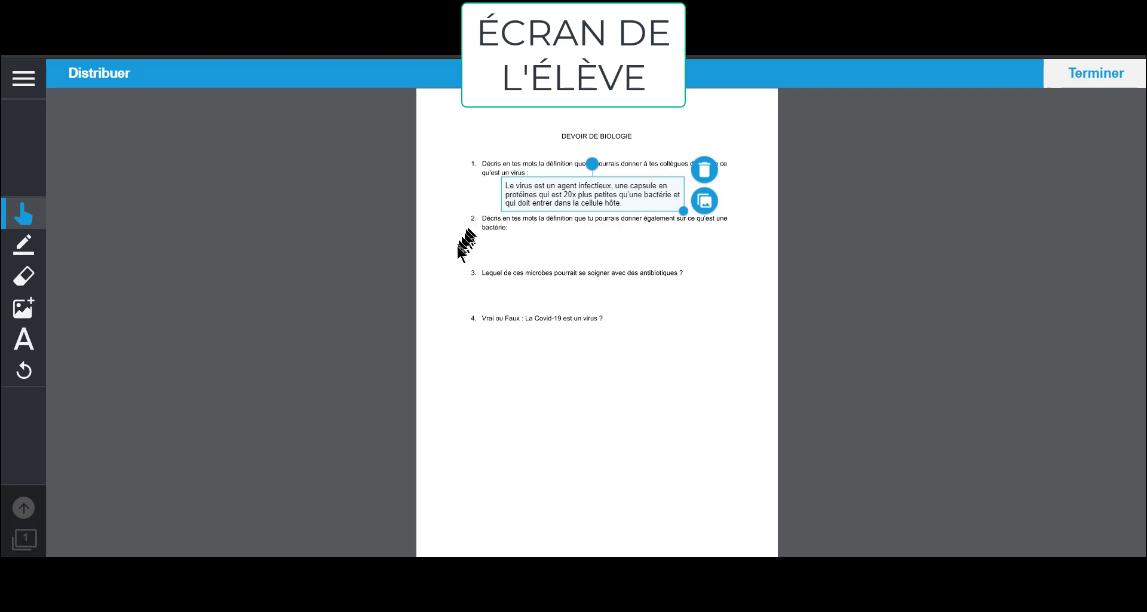
click(443, 275)
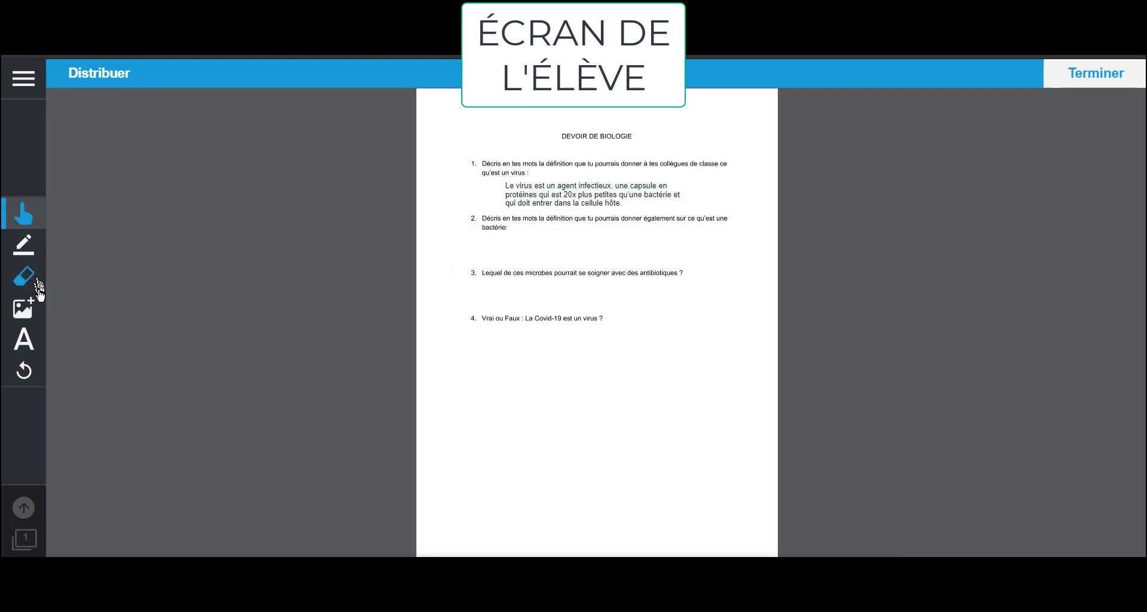
Below question 2, add and position "Les bactéries sont des êtres vivants et constituées d'une unique cellule entourée d'une parois et dépourvue de noyau et 50x plus"
click(30, 344)
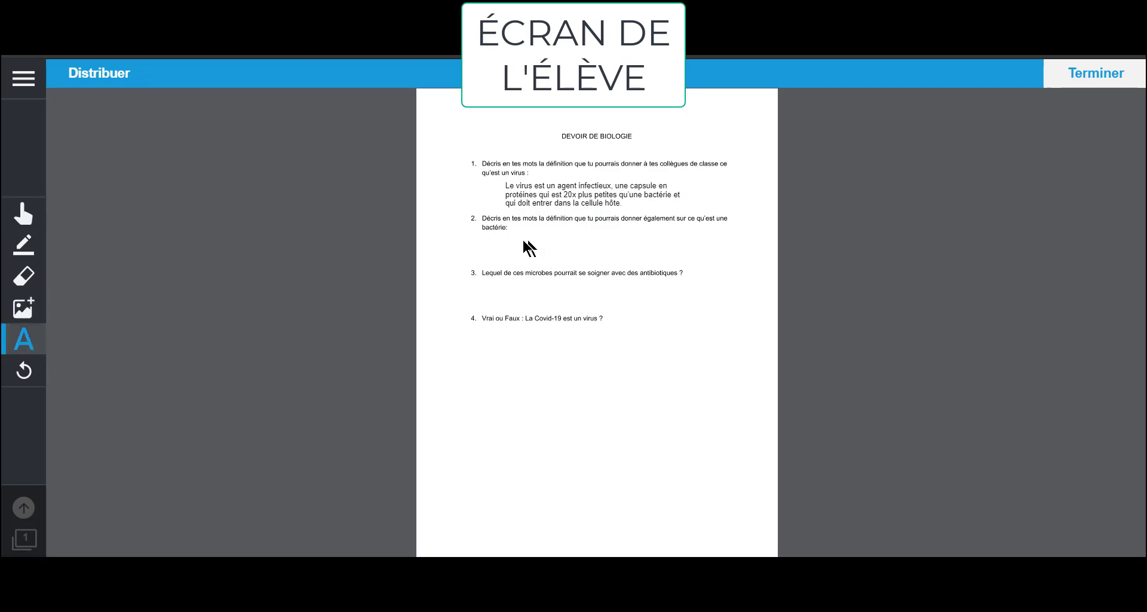
click(487, 256)
text(Les bactéries sont des êtres vivants et constituées d'une unique cellule entourée d'une parois et dépourvue de noyau et sont plus.)
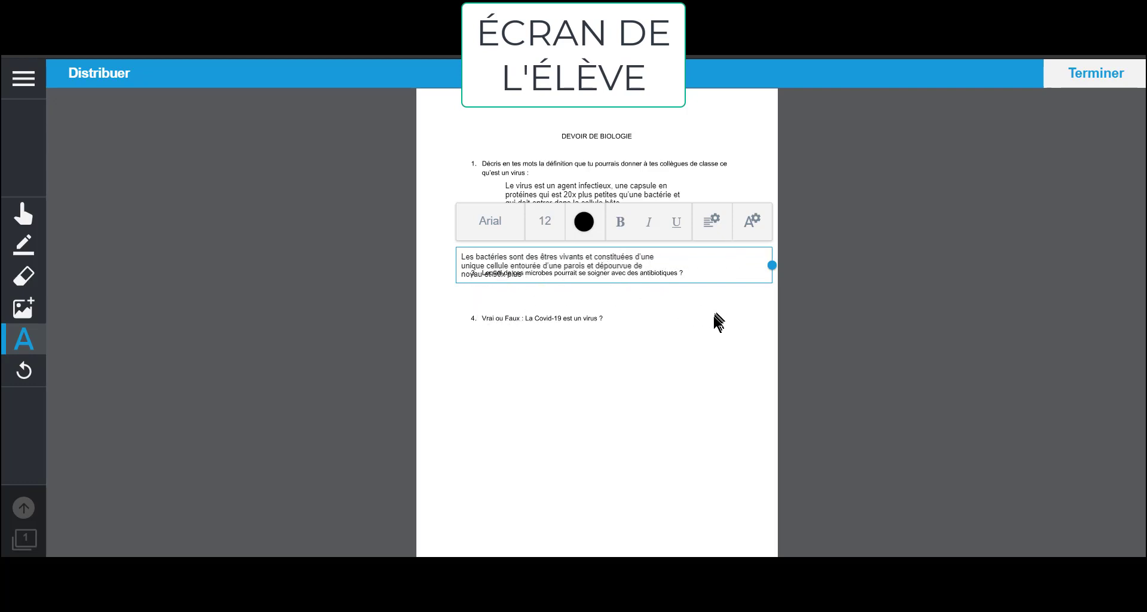
click(506, 380)
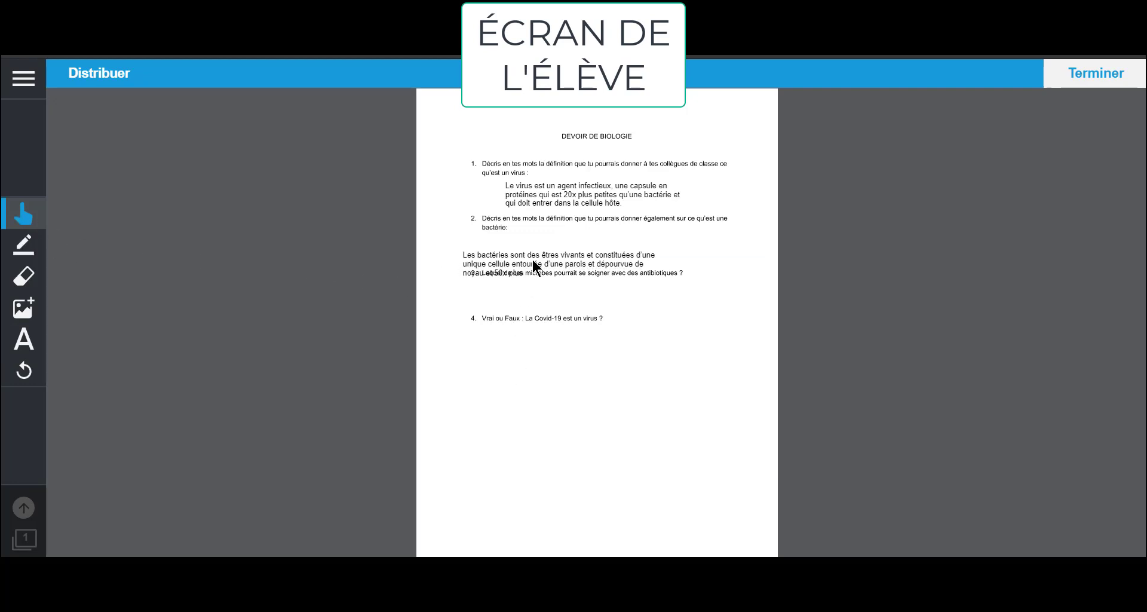
drag(532, 263, 588, 243)
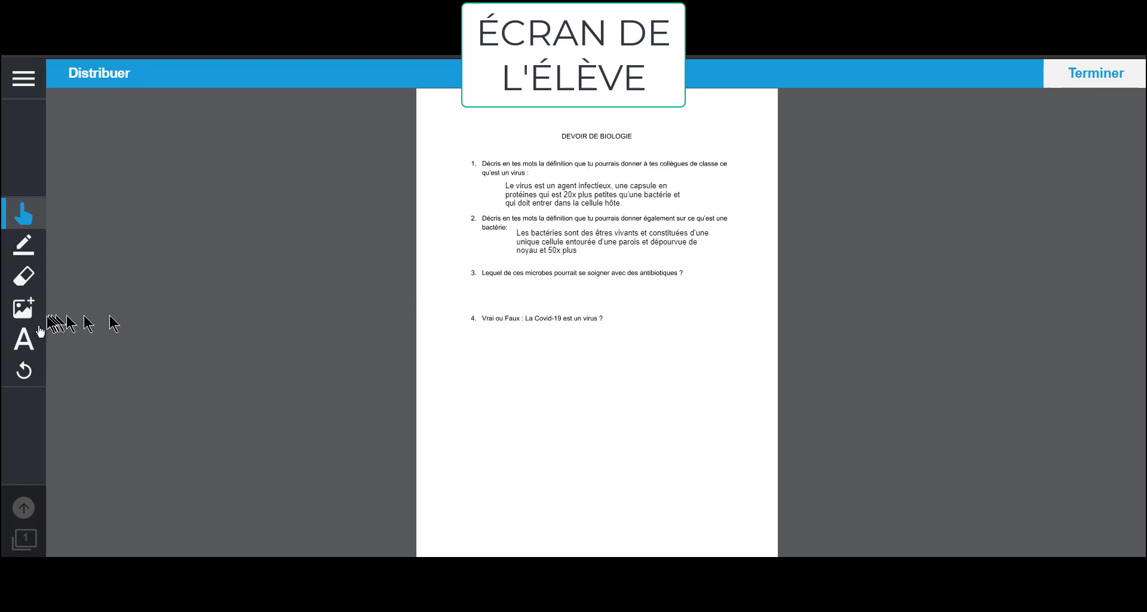
Answer question 3 with "La bactérie" and set the answer's font size to 18
click(24, 340)
click(538, 296)
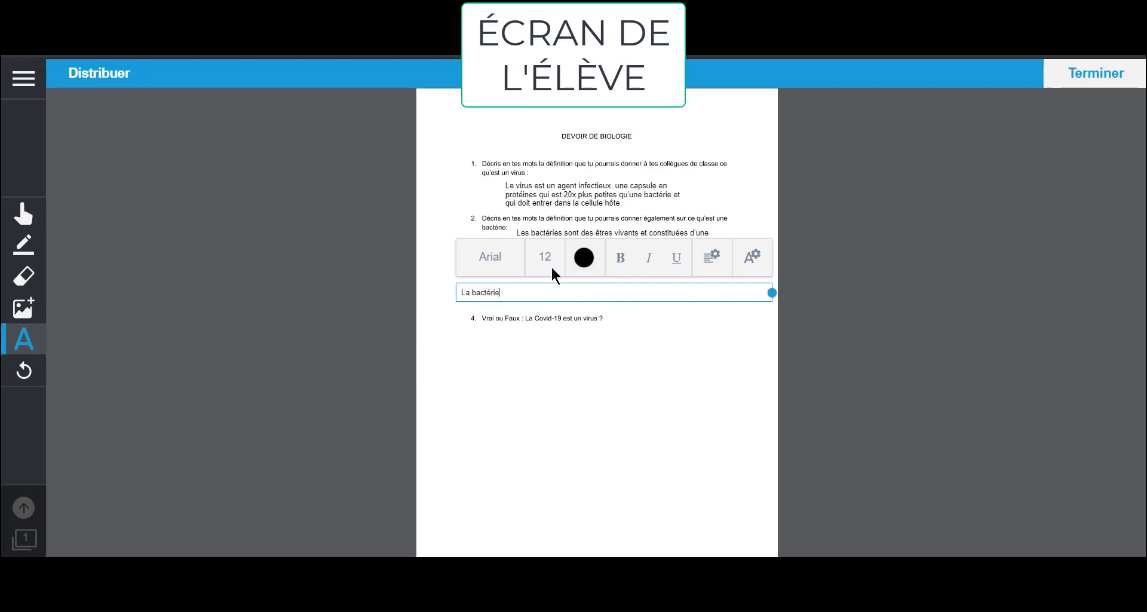
click(548, 263)
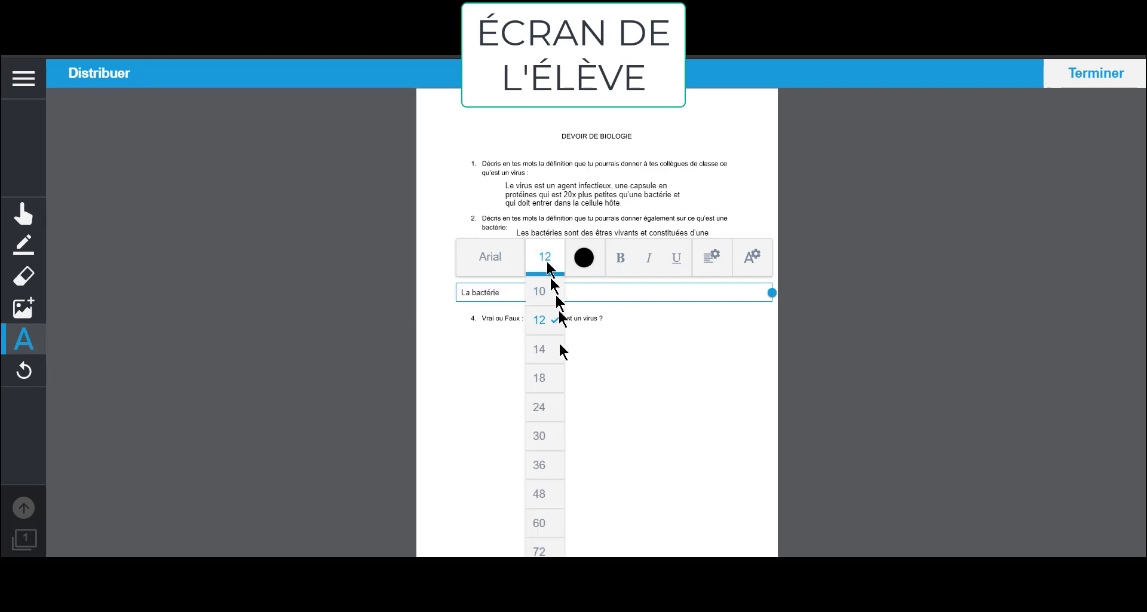
click(544, 360)
drag(505, 293, 459, 293)
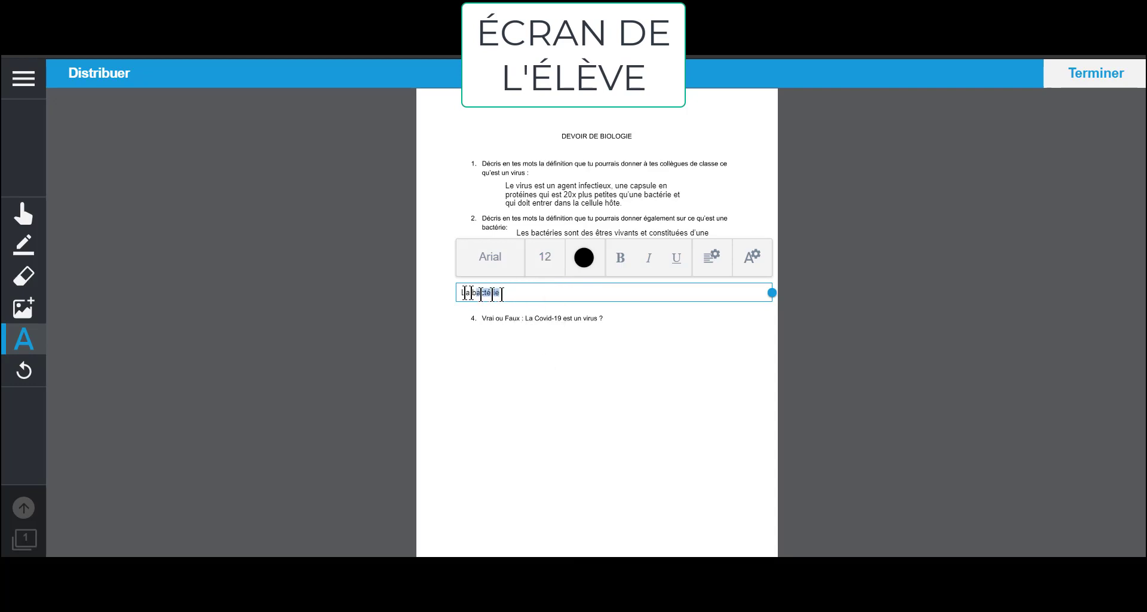
click(545, 258)
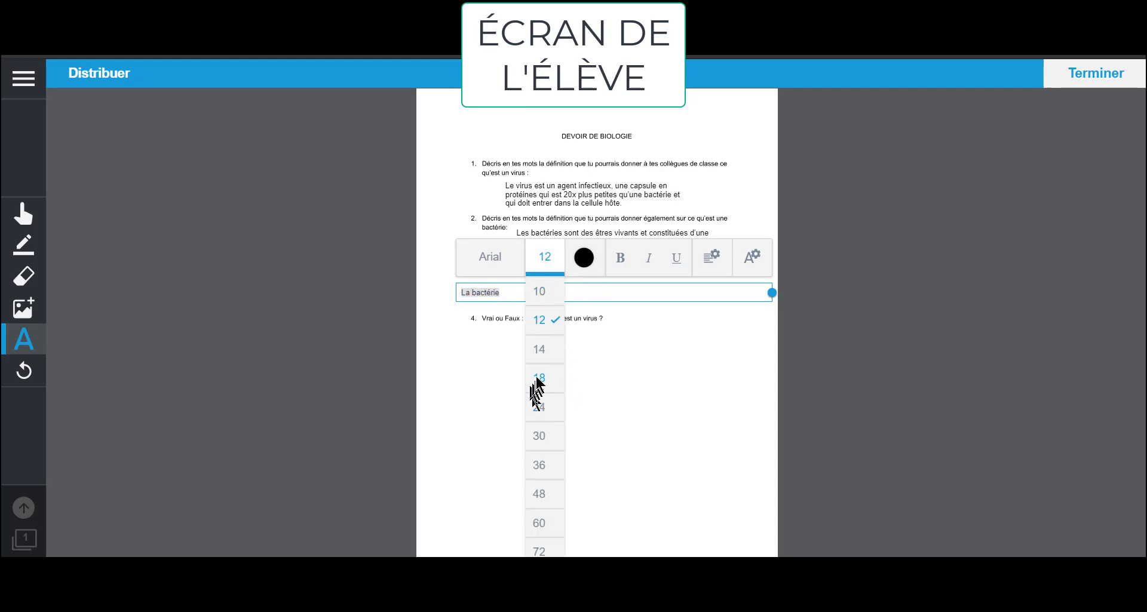
click(540, 380)
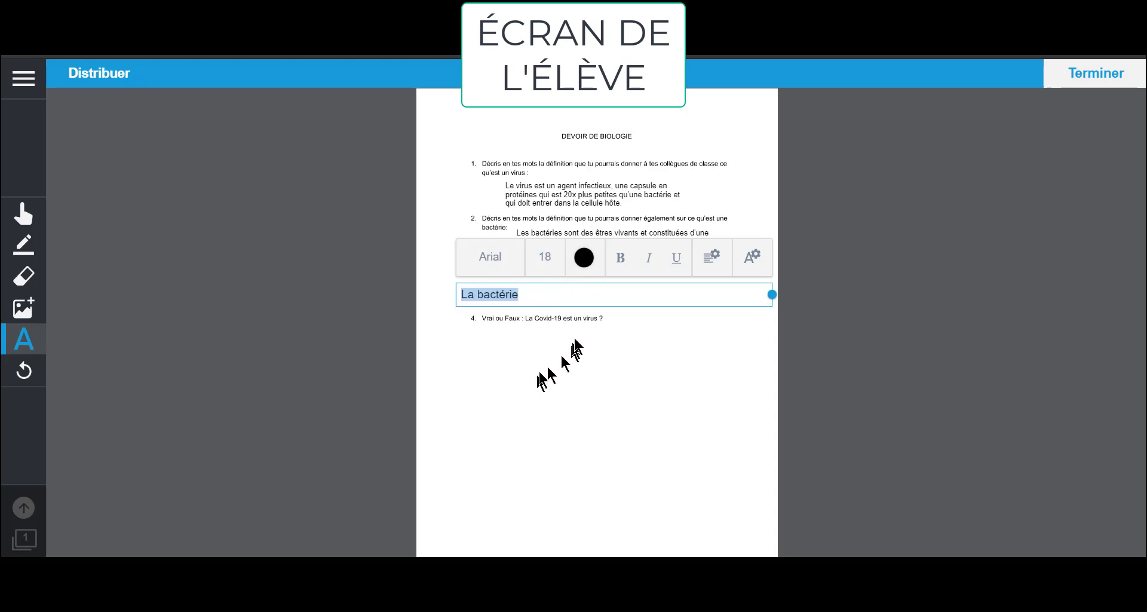
Colour the "La bactérie" answer red and finish editing the text
click(584, 257)
click(585, 359)
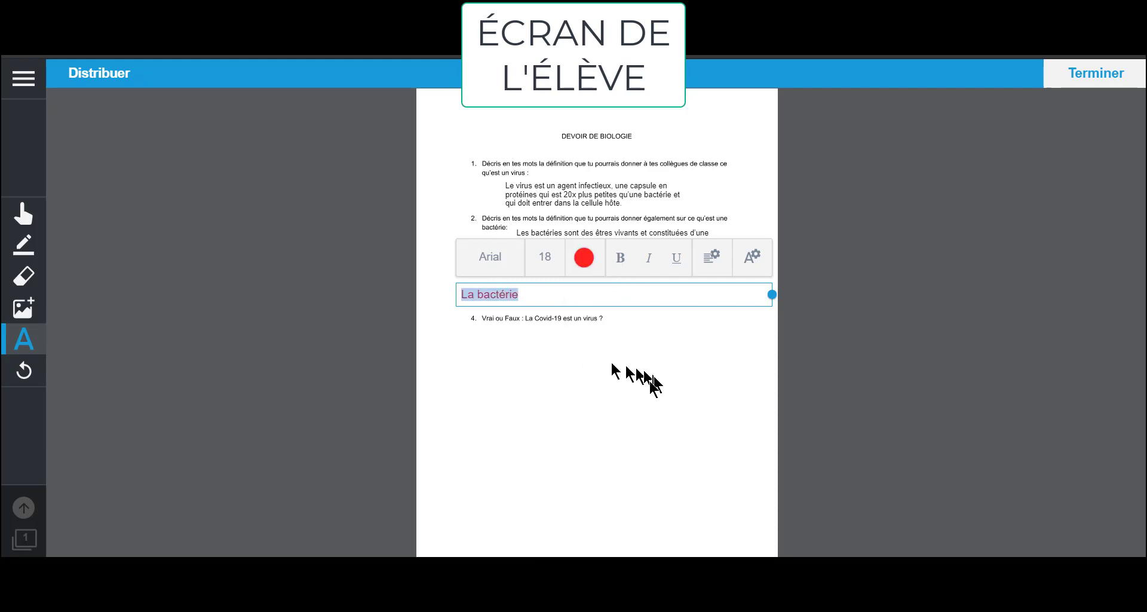
click(577, 357)
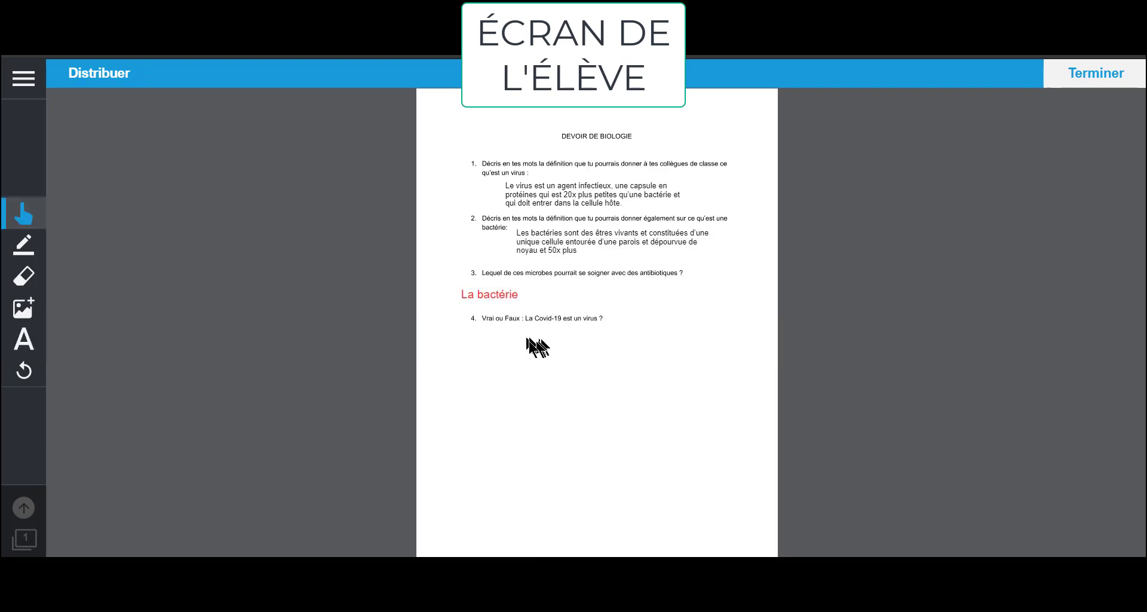
Answer question 4 with "Vrai" and make the answer bold
click(25, 345)
click(481, 349)
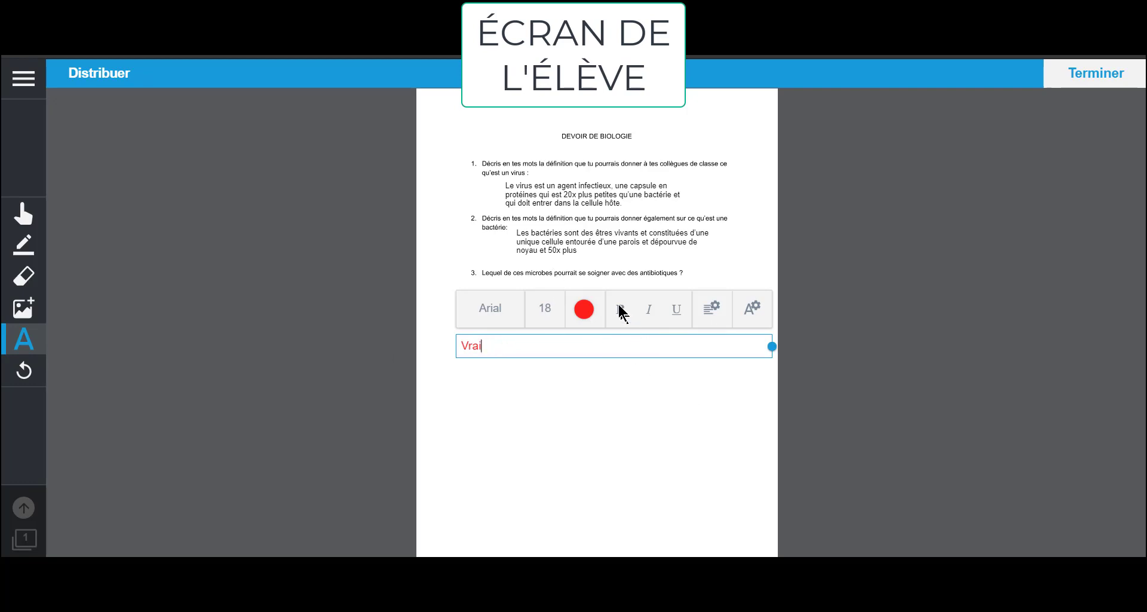
drag(484, 346, 458, 346)
click(619, 309)
click(656, 389)
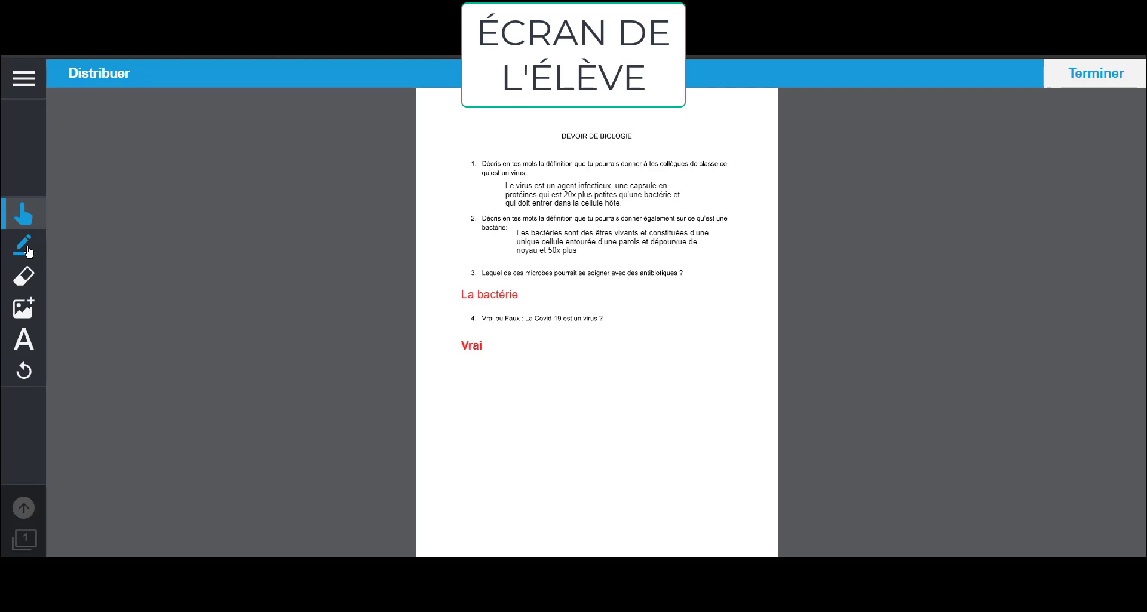
Insert the "bactéries" JPG image from the Téléchargements folder onto the homework page
click(28, 310)
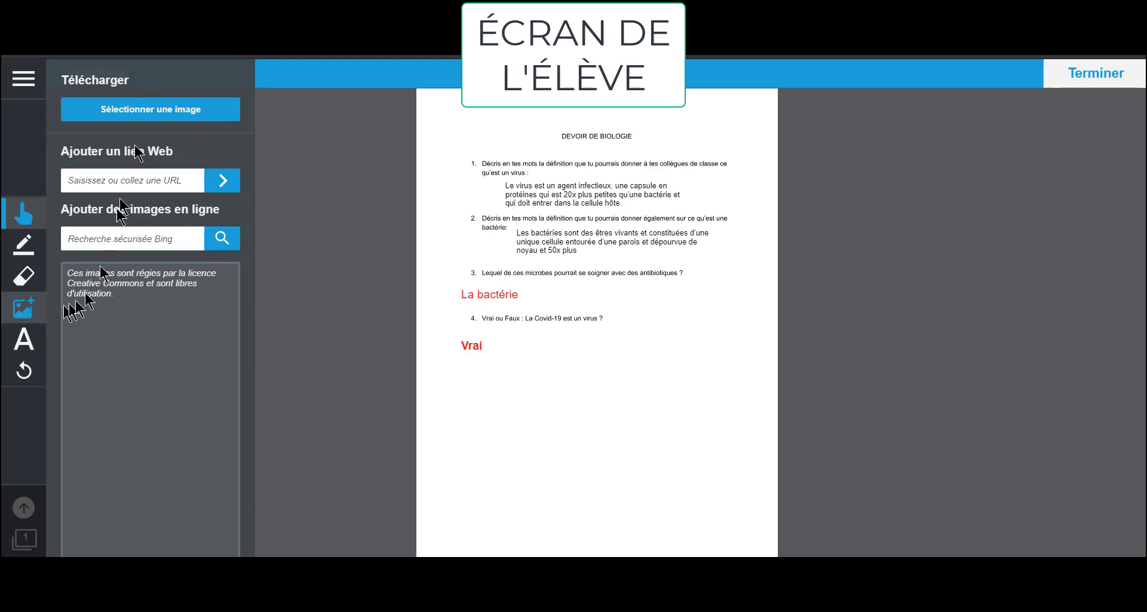
click(154, 114)
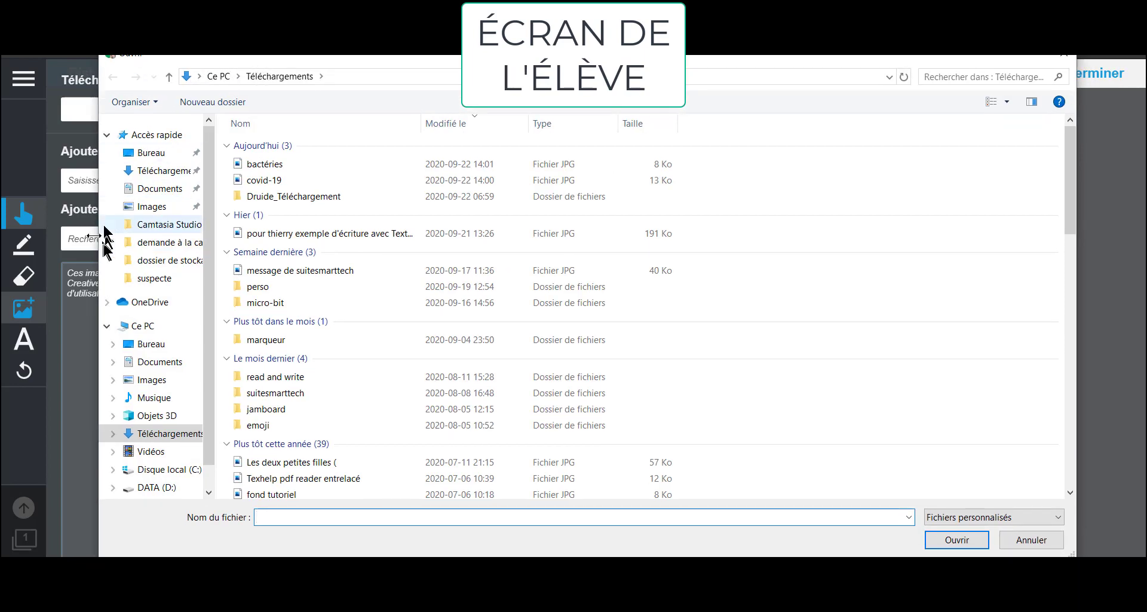
click(303, 168)
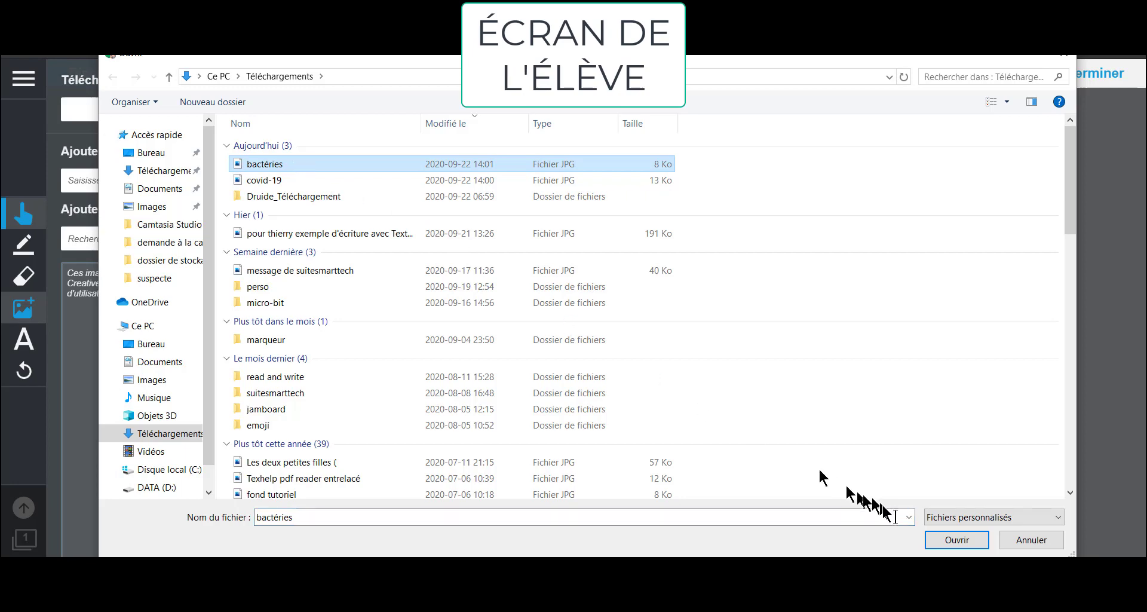
click(973, 541)
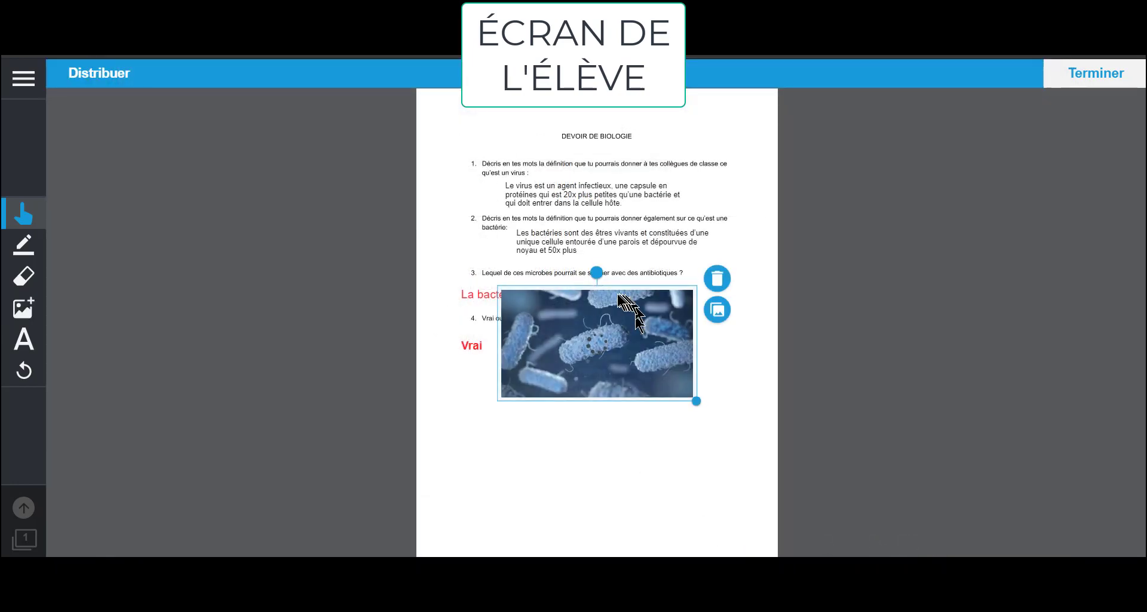